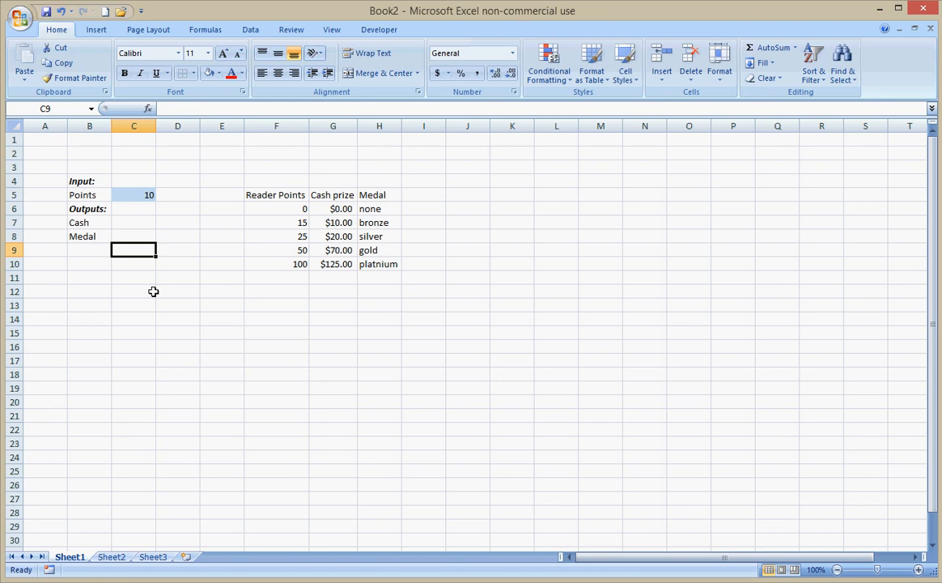
key("Up")
key("Up")
key("Up")
key("Up")
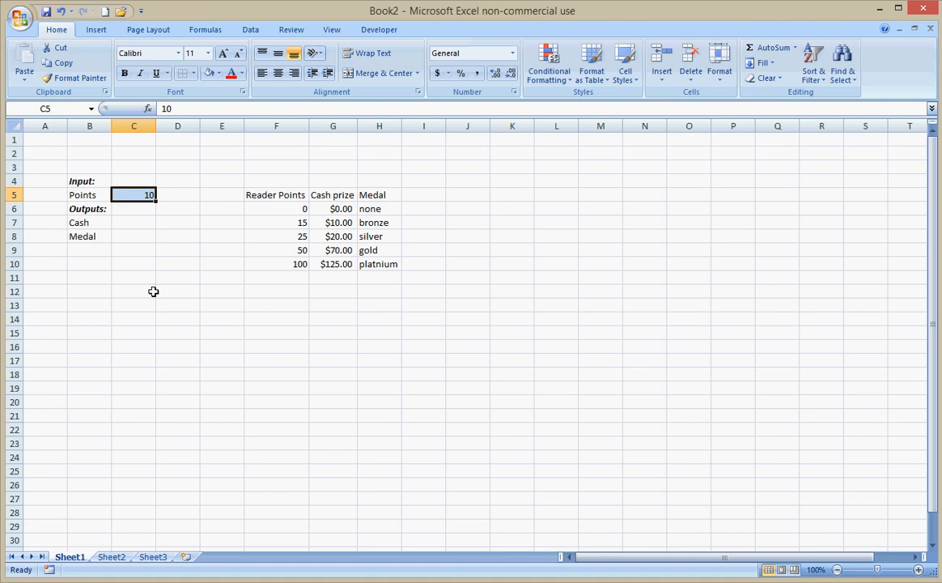
key("Down")
key("Down")
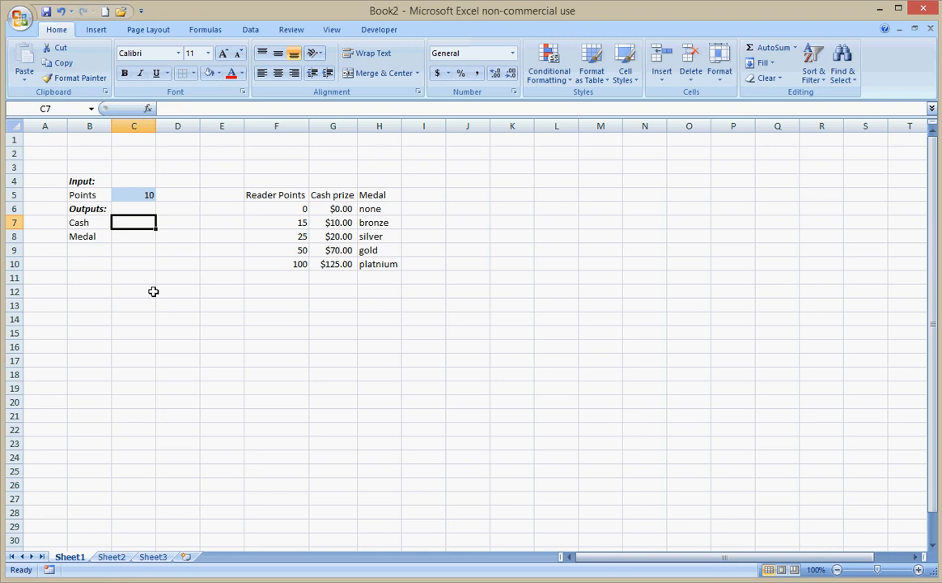
key("Up")
key("Up")
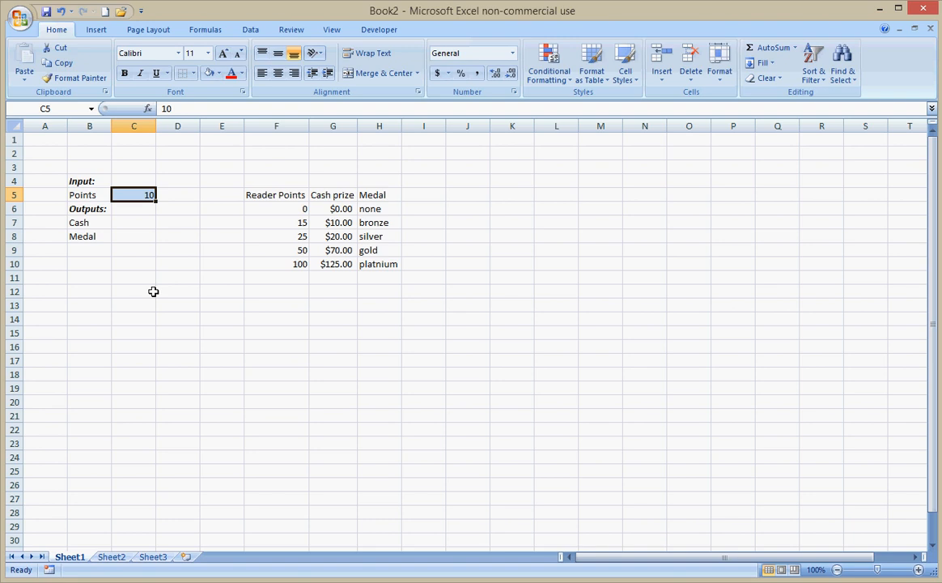
Step: Search for the vlookup function and insert VLOOKUP into the Cash output cell C7
key("Down")
key("Down")
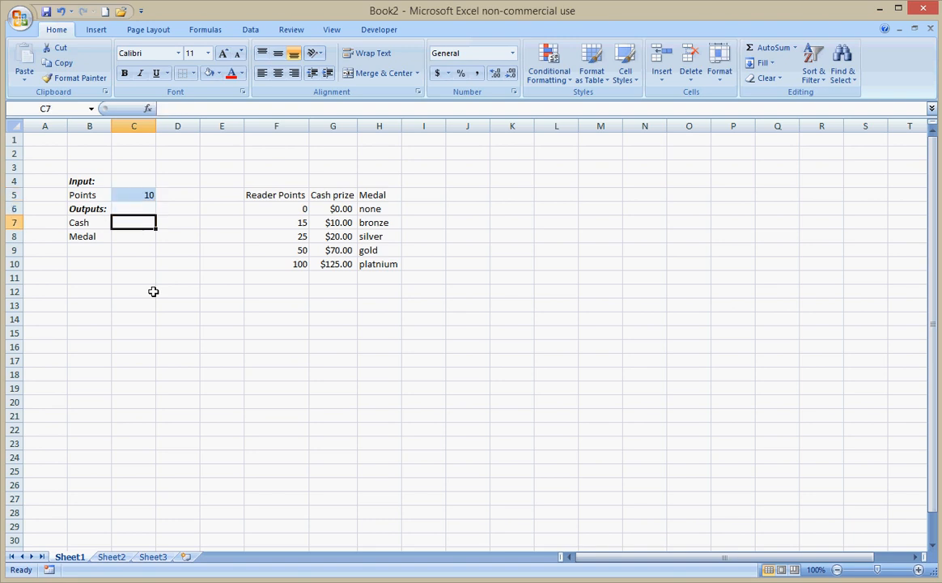
key("Down")
key("Up")
left_click(206, 30)
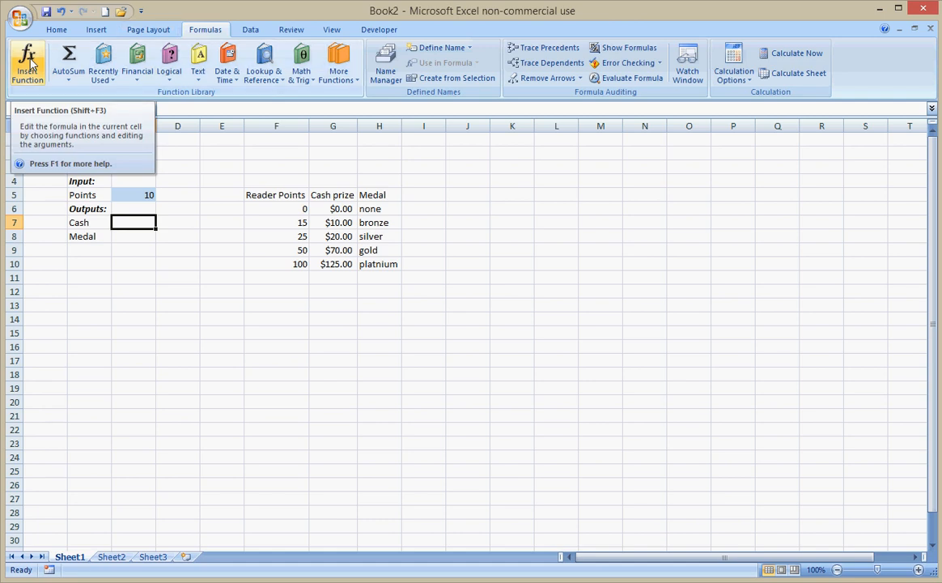
left_click(29, 61)
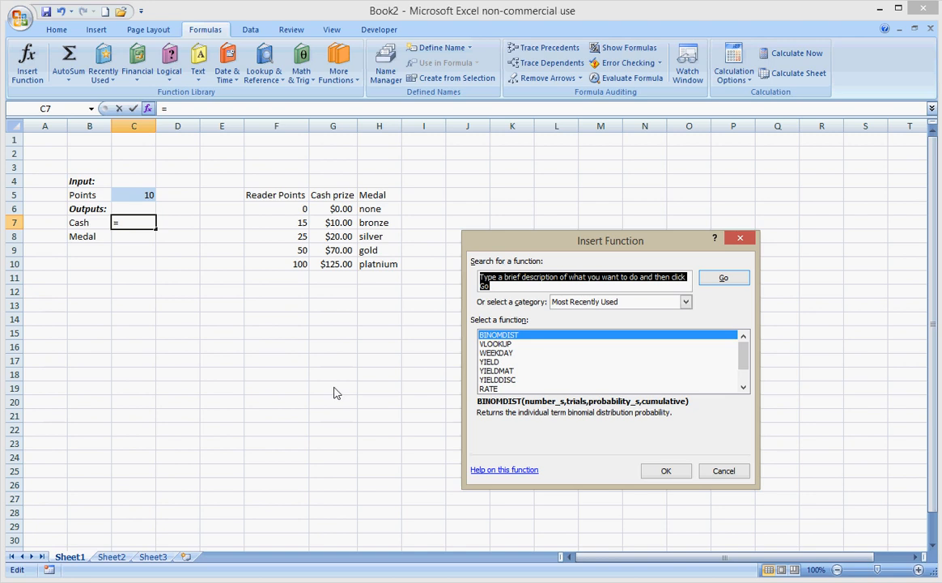
type("v")
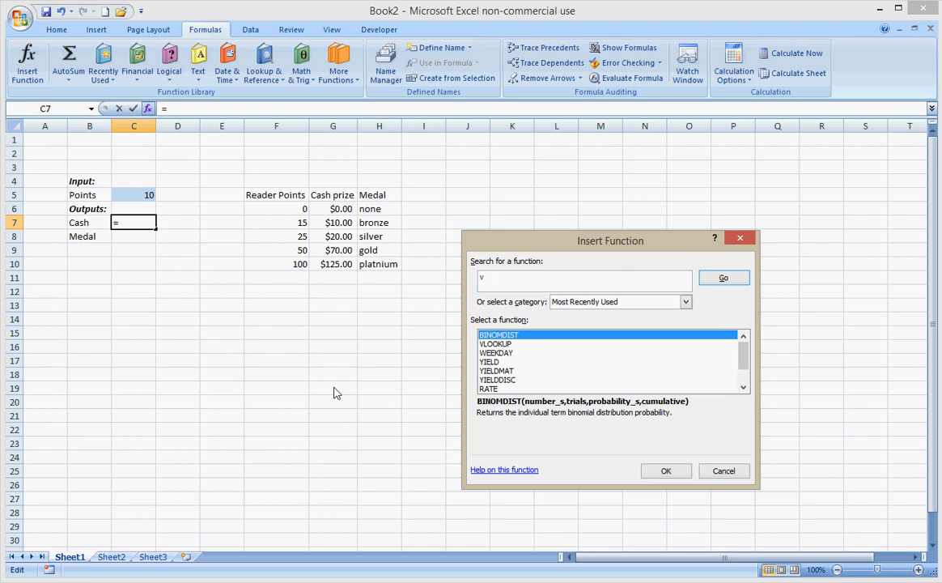
type("lookup")
left_click(724, 279)
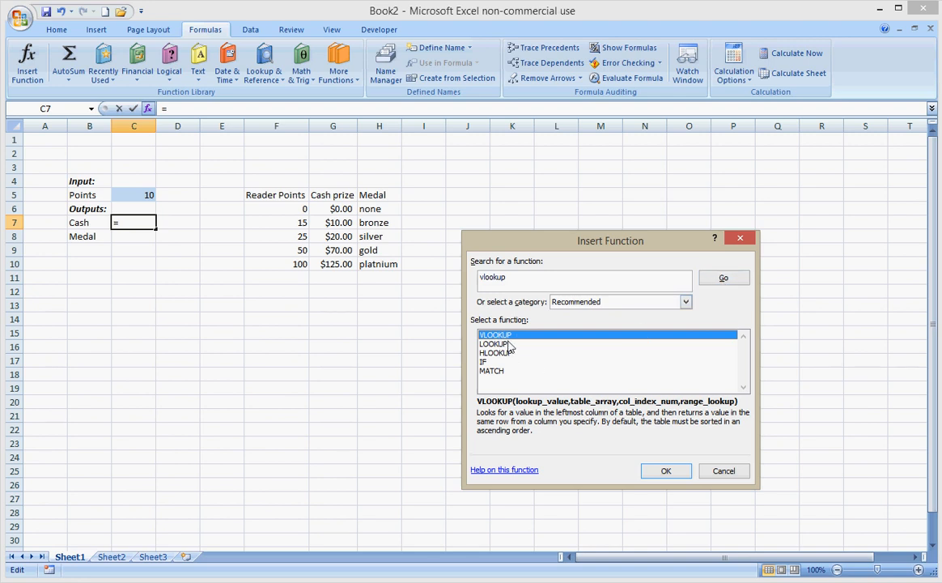
left_click(666, 470)
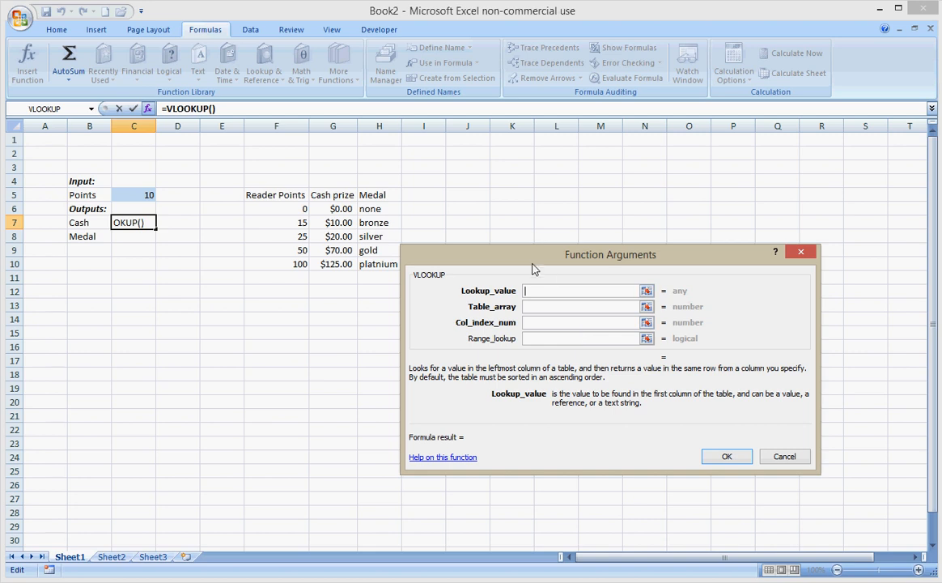
Step: Set the VLOOKUP lookup value to the Points cell C5 and the table array to F6:H10
left_click_drag(532, 259, 555, 176)
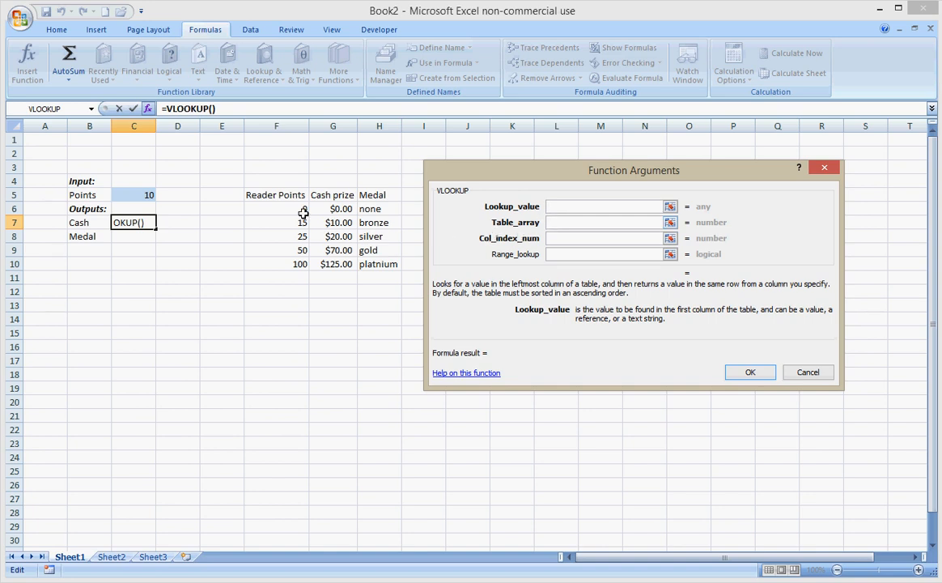
left_click(141, 195)
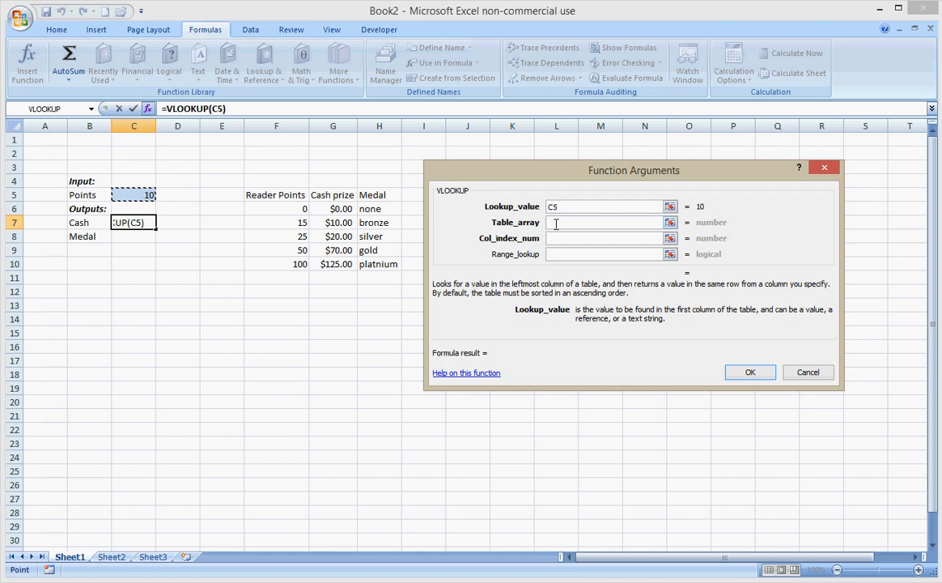
left_click(612, 222)
left_click_drag(300, 209, 369, 256)
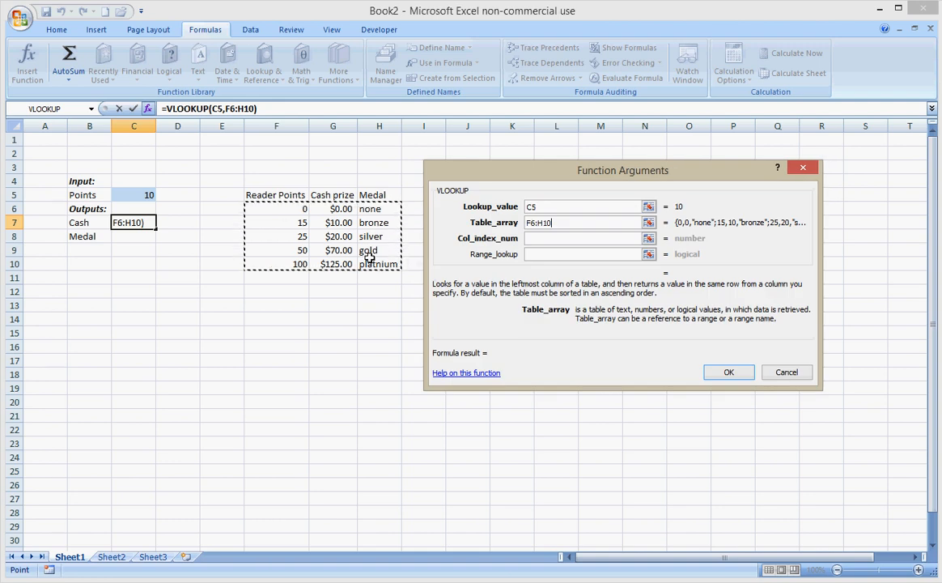
Step: Set the VLOOKUP column index to 2 and the range lookup to 0, and complete the function
left_click(538, 238)
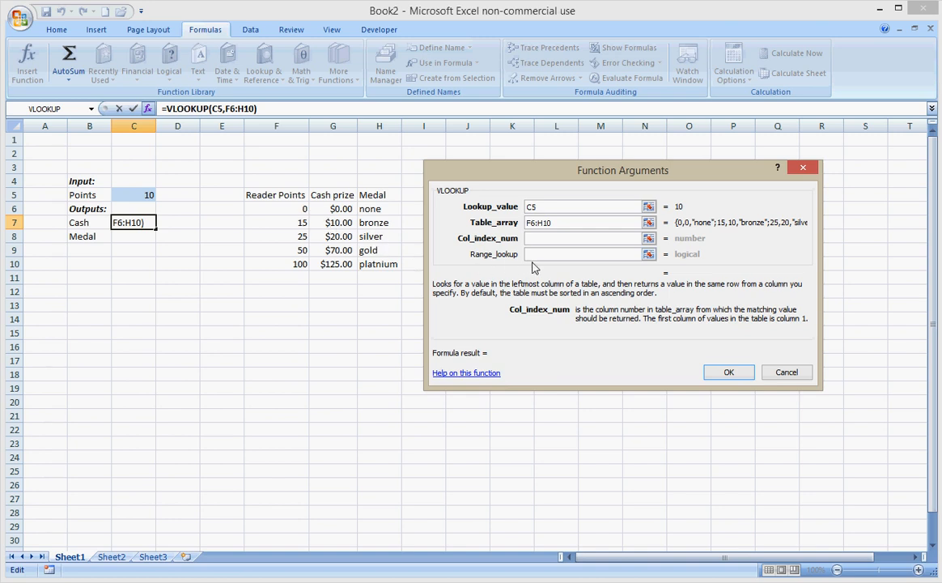
type("2")
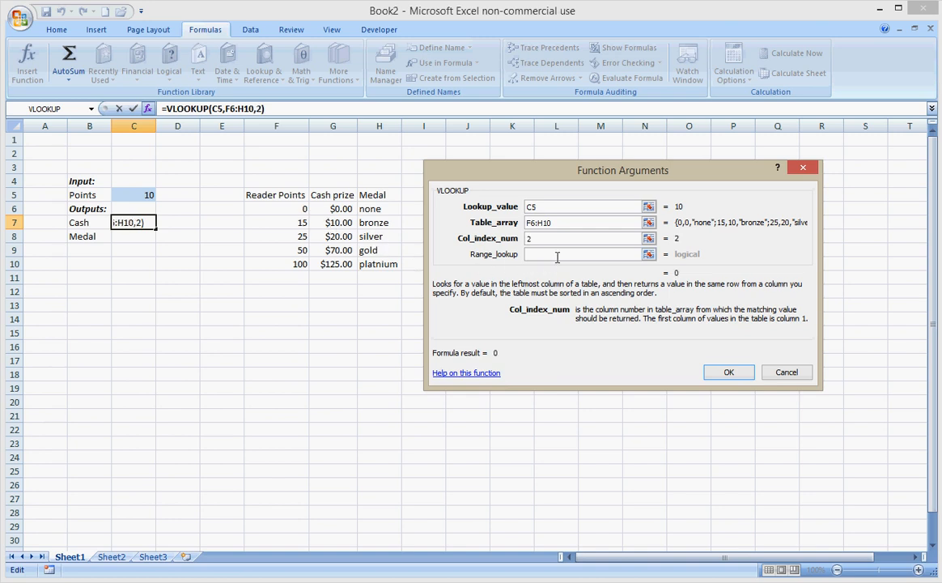
left_click(559, 256)
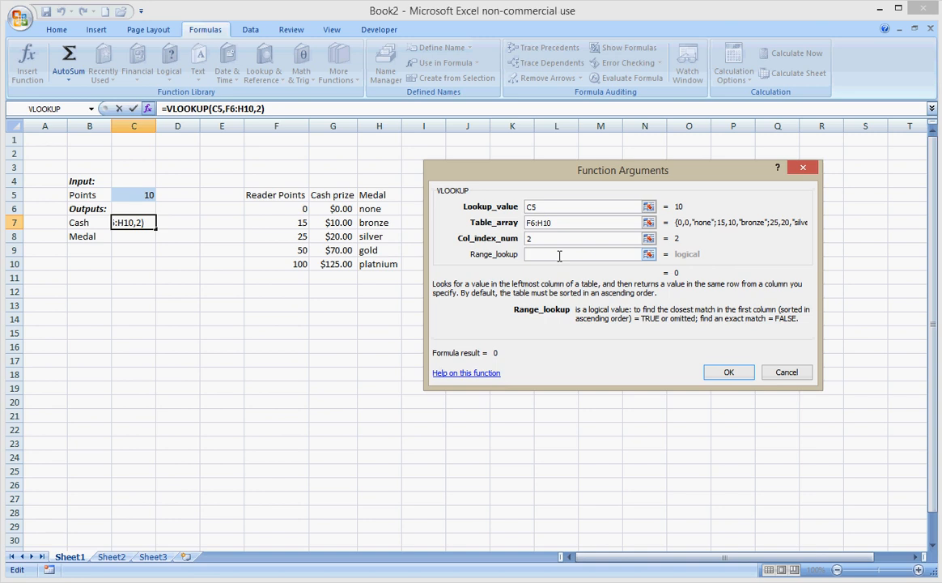
type("0")
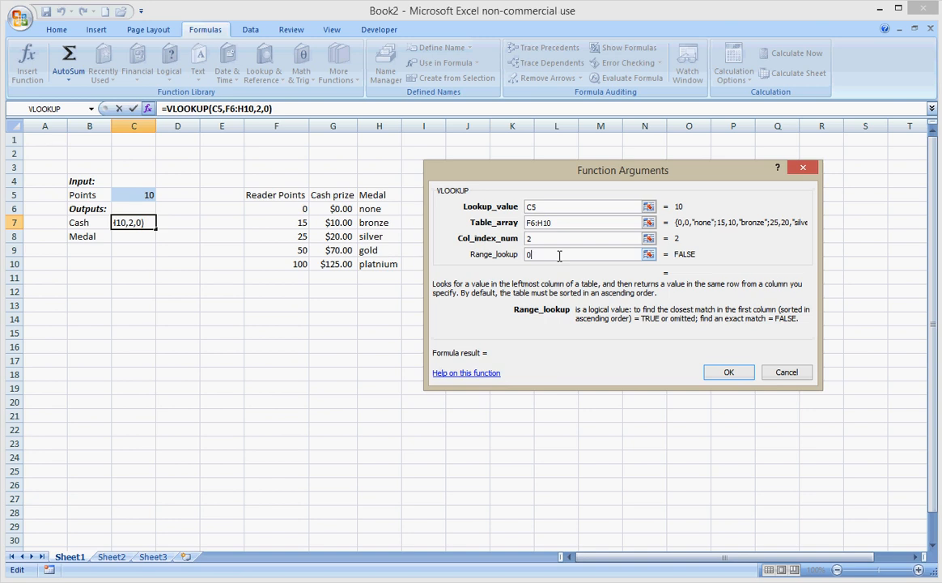
left_click(729, 373)
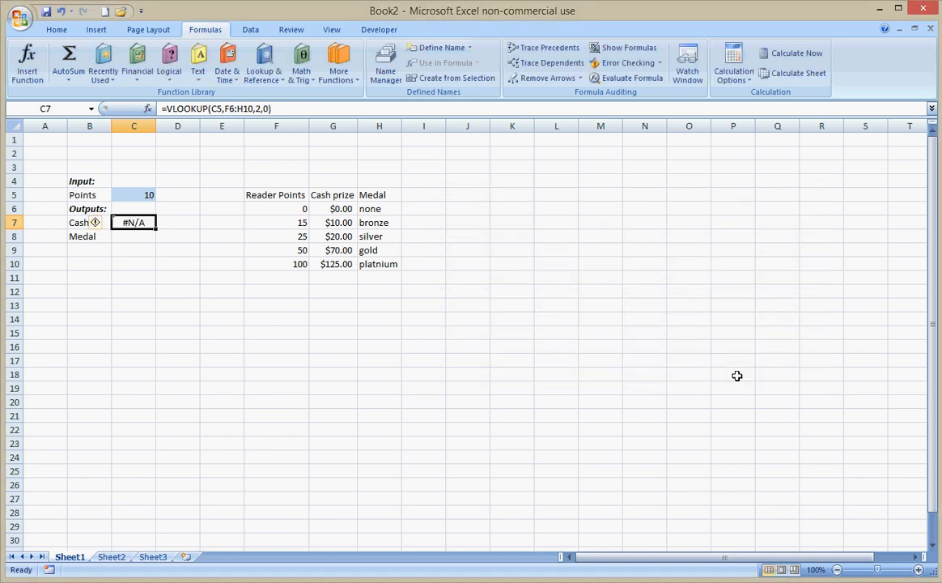
Step: Change the range lookup argument of the Cash formula in C7 to 1 for an approximate match
left_click(265, 108)
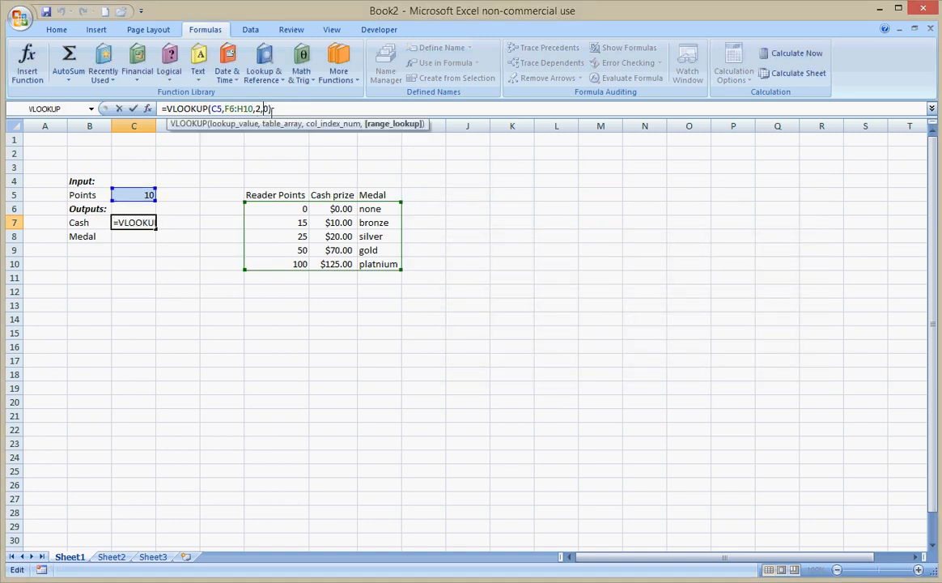
key("BackSpace")
type("1")
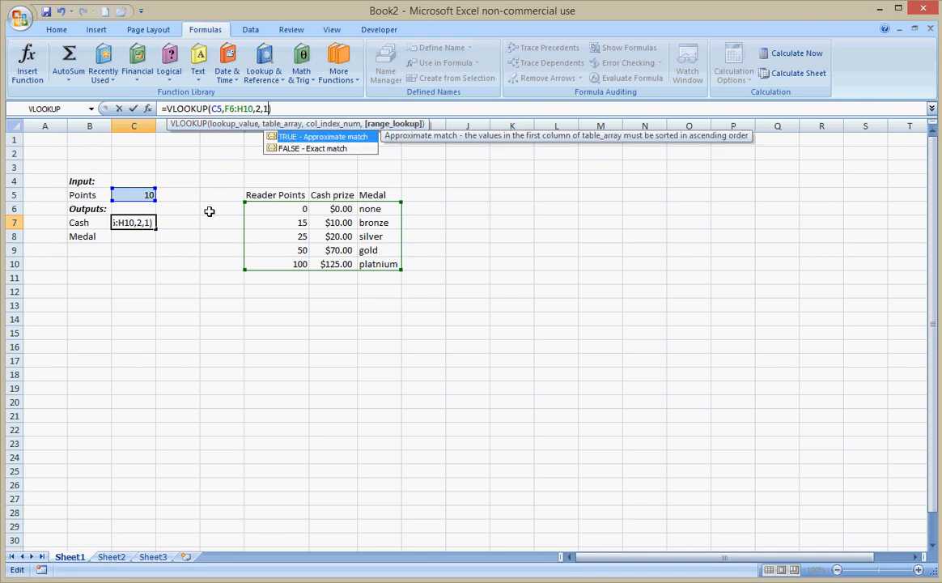
key("Return")
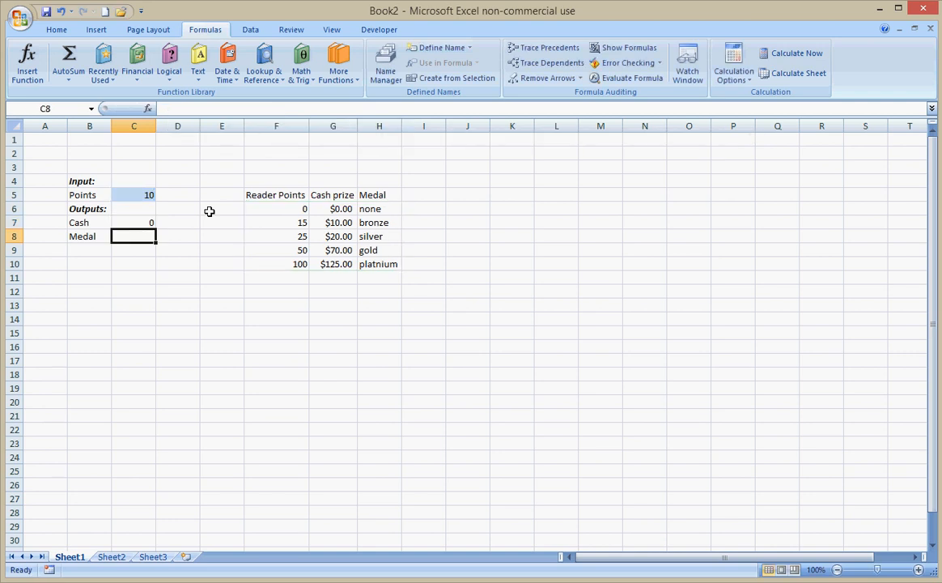
key("Up")
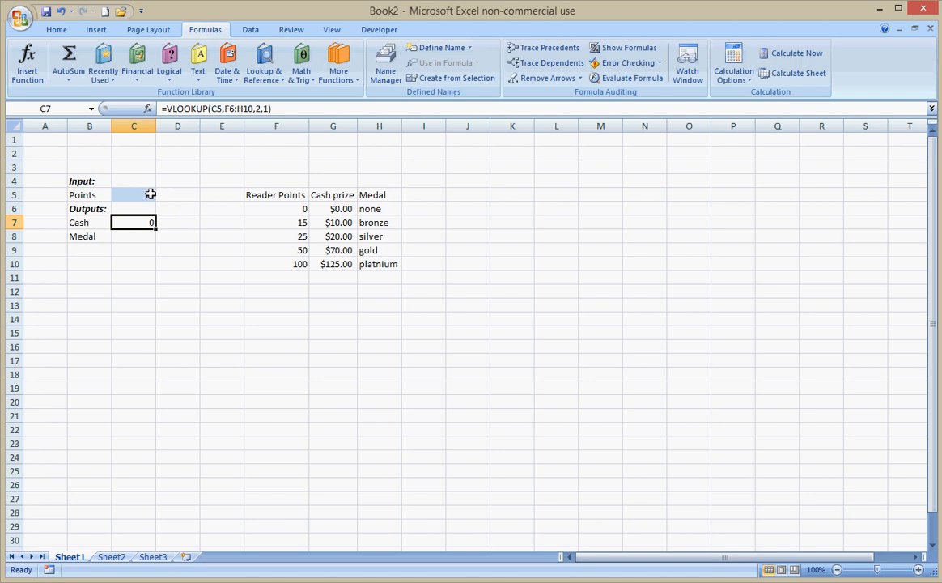
Step: Set the Points input in C5 to 15 to test the cash lookup
left_click(340, 209)
left_click(138, 195)
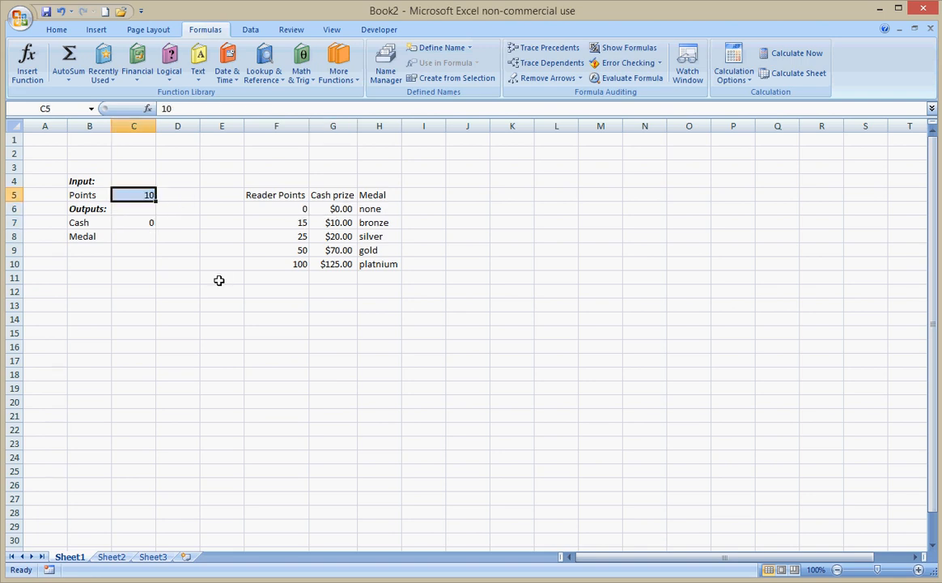
type("15")
key("Return")
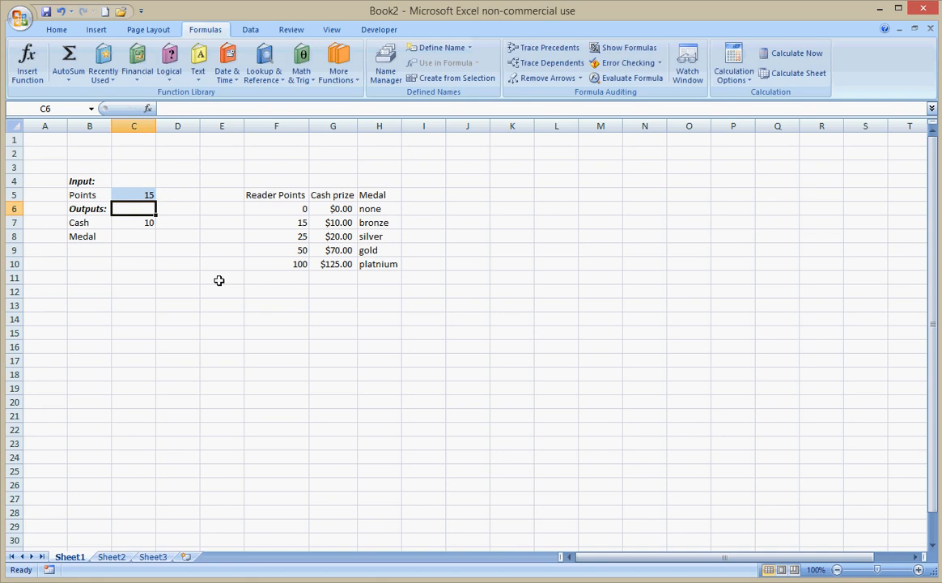
Step: Try the accounting currency format on the Cash result in C7 and settle on Comma Style
key("Down")
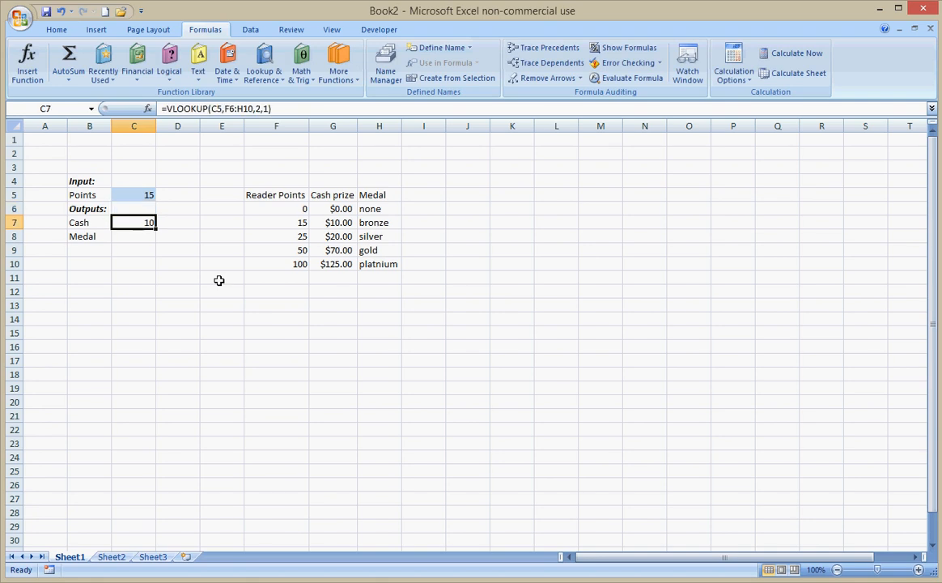
left_click(66, 30)
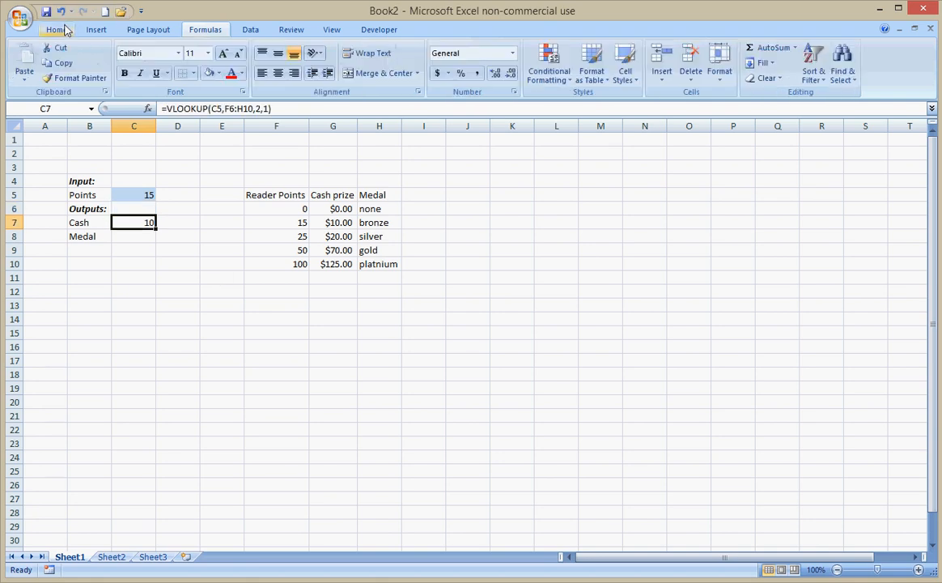
left_click(477, 73)
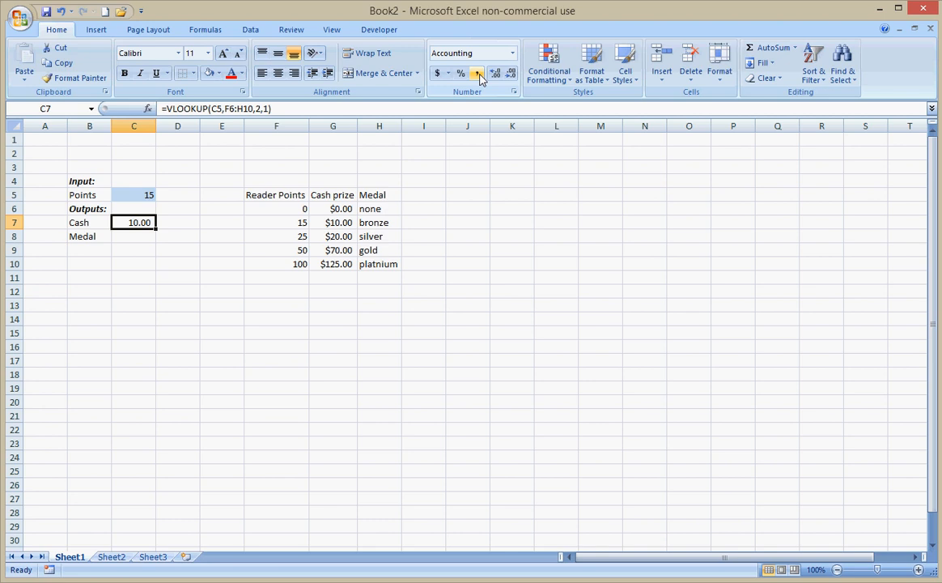
left_click(438, 75)
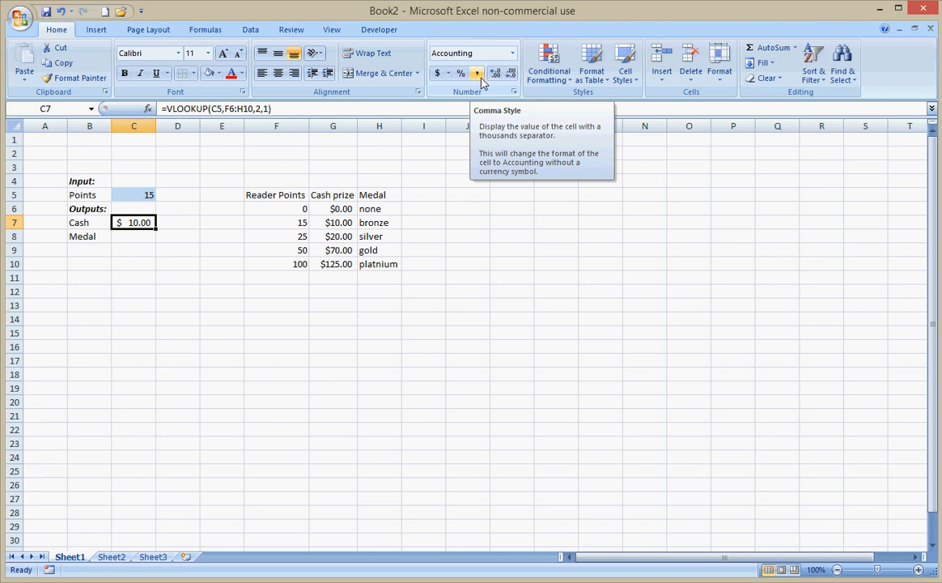
left_click(476, 76)
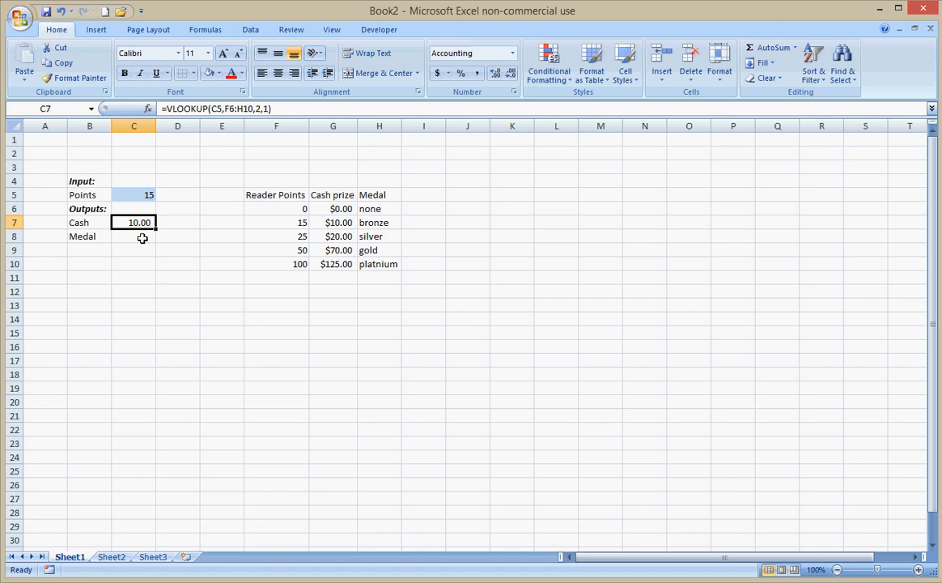
Step: Test the cash lookup by entering 16, 24, 25 and 26 in turn as the Points value in C5, comparing with the prize table
left_click(139, 195)
type("16")
key("Return")
key("Up")
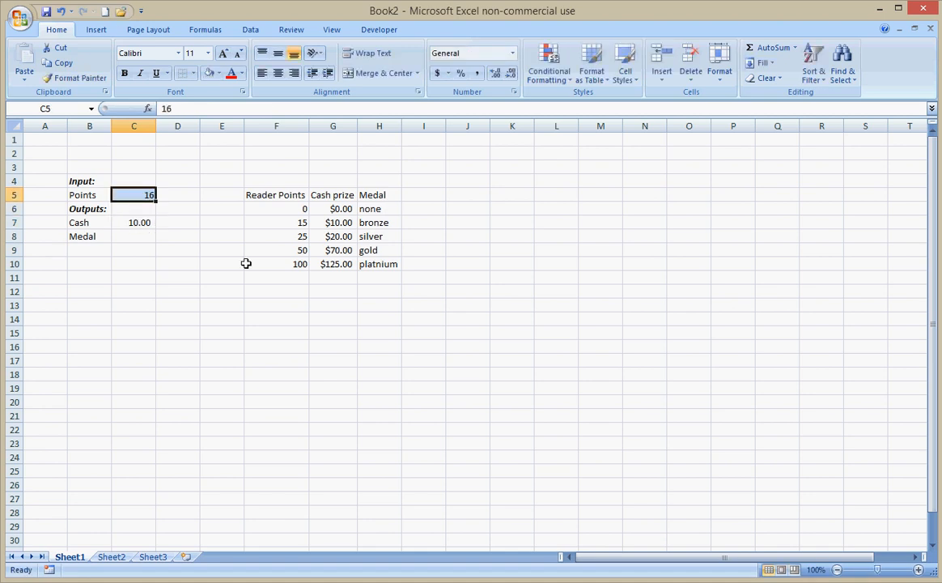
type("24")
key("Return")
key("Up")
type("25")
key("Return")
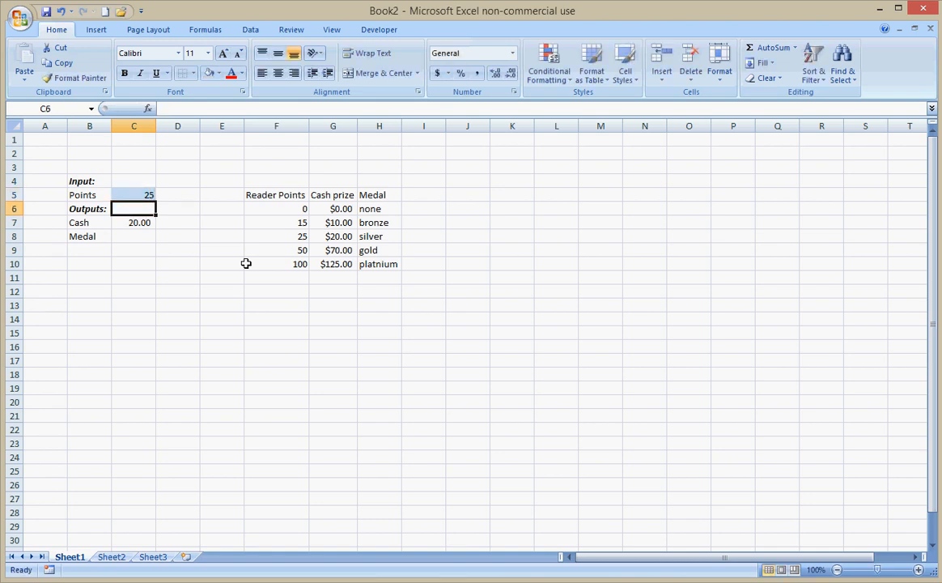
key("Up")
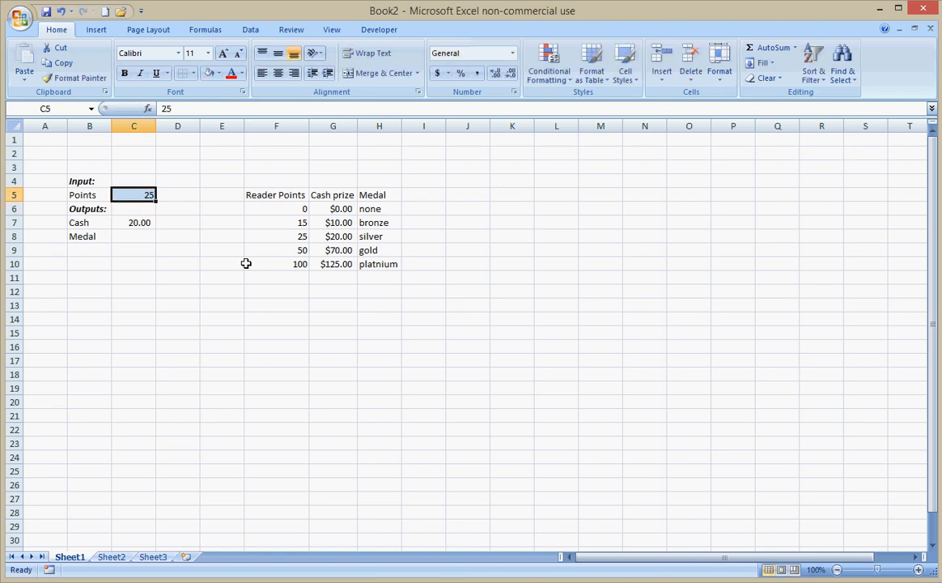
type("26")
key("Return")
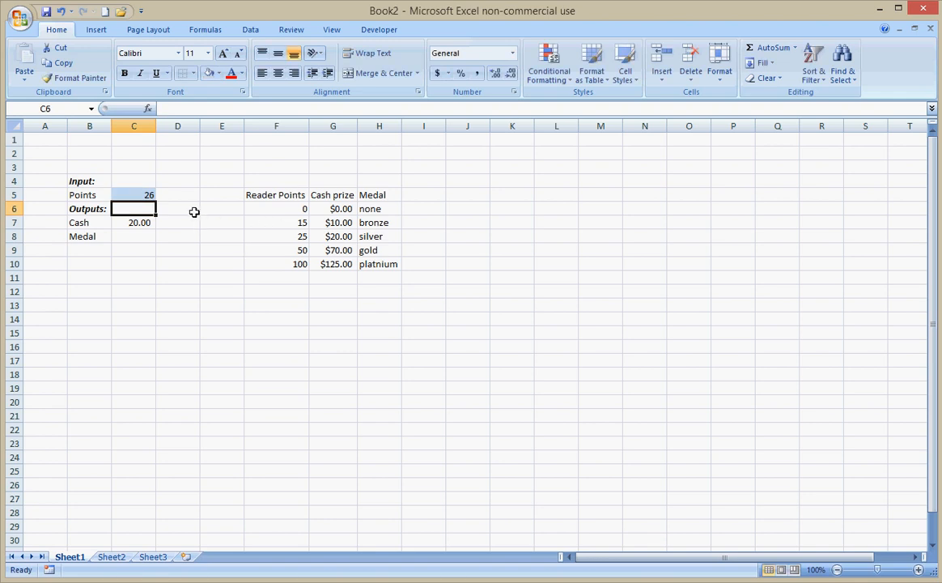
left_click(342, 236)
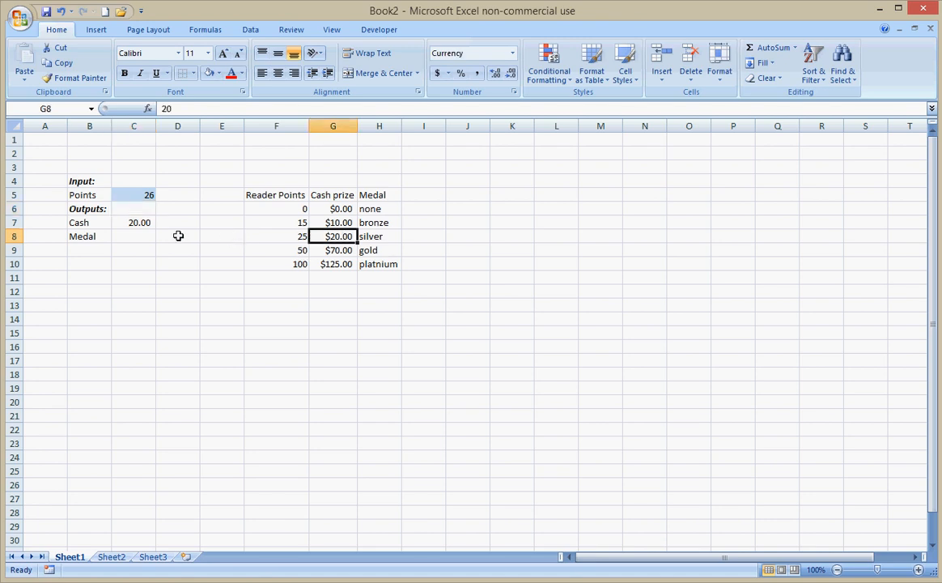
Step: Try doubling the lookup result in the Cash formula in C7, and undo that edit
left_click(140, 222)
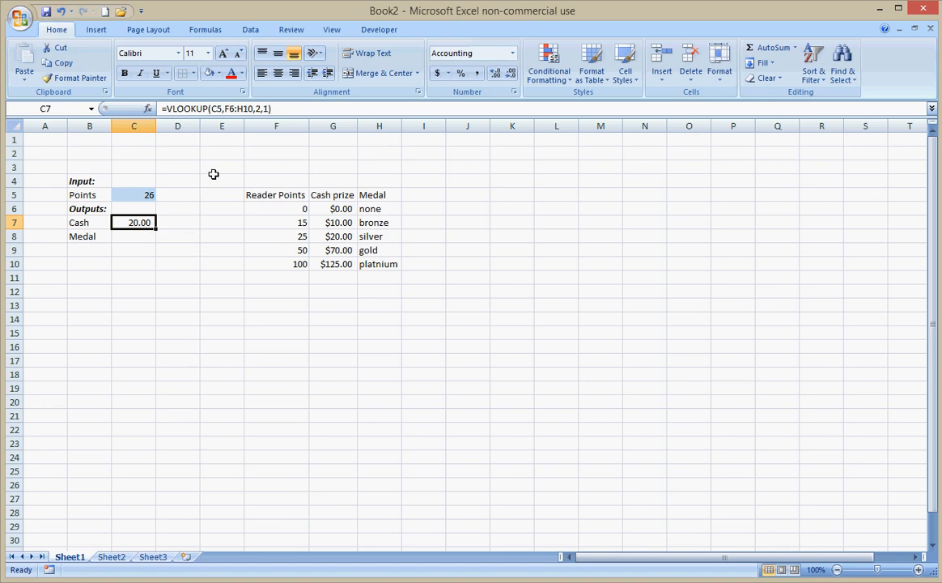
left_click(282, 108)
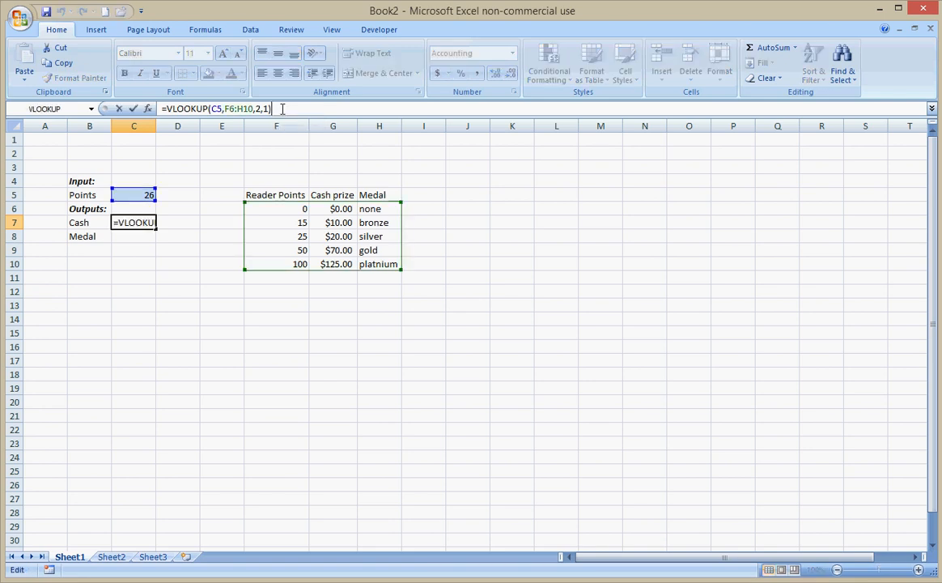
key("Return")
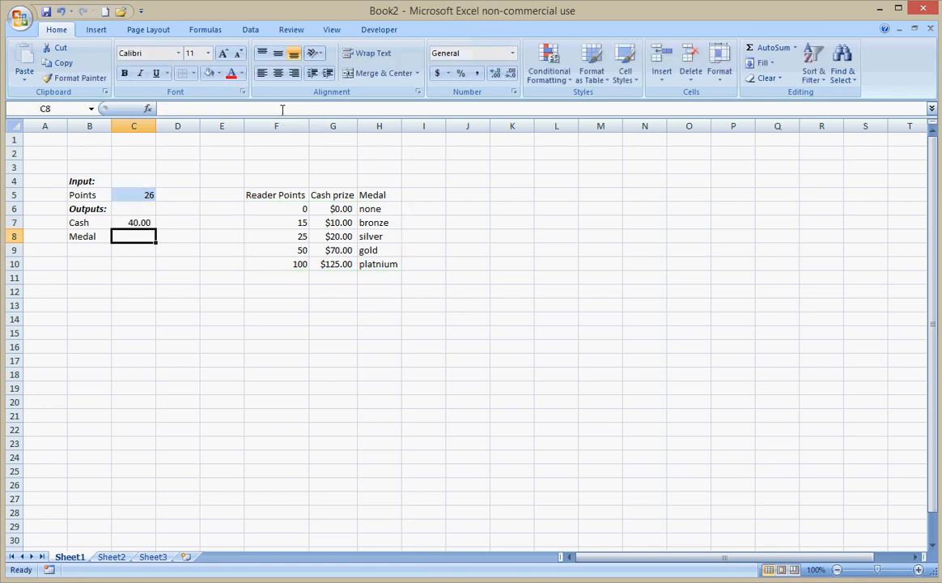
left_click(65, 11)
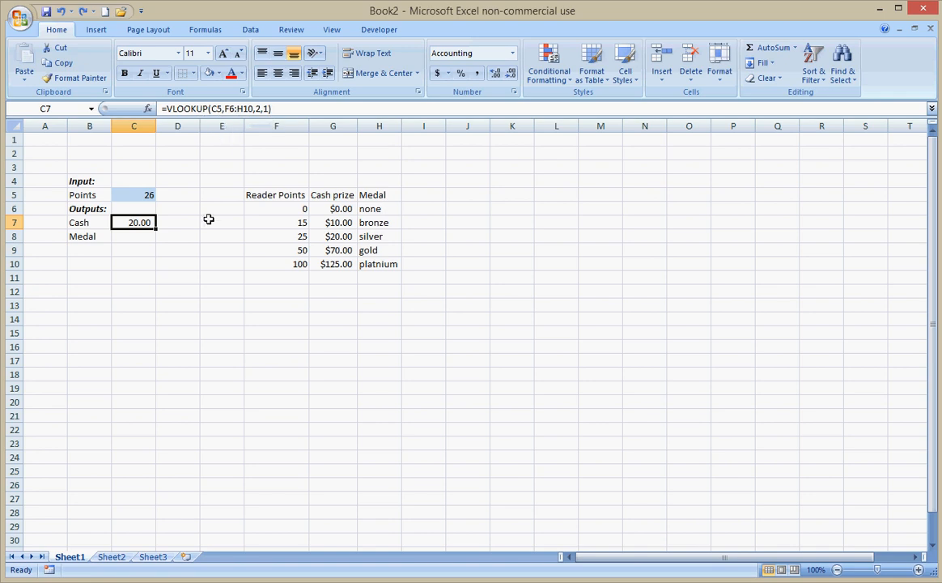
Step: Start a VLOOKUP formula in the Medal output cell C8
left_click(134, 236)
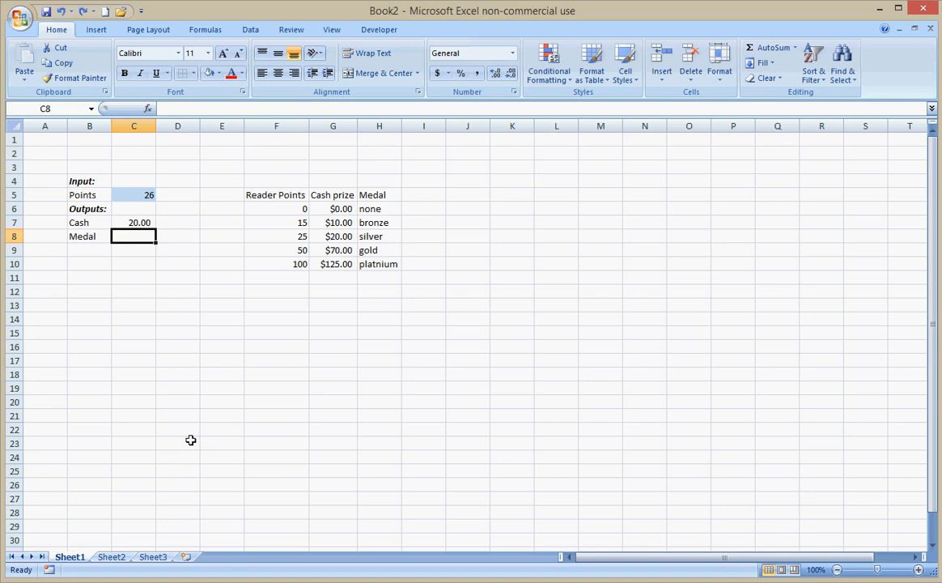
type("=vlookup(")
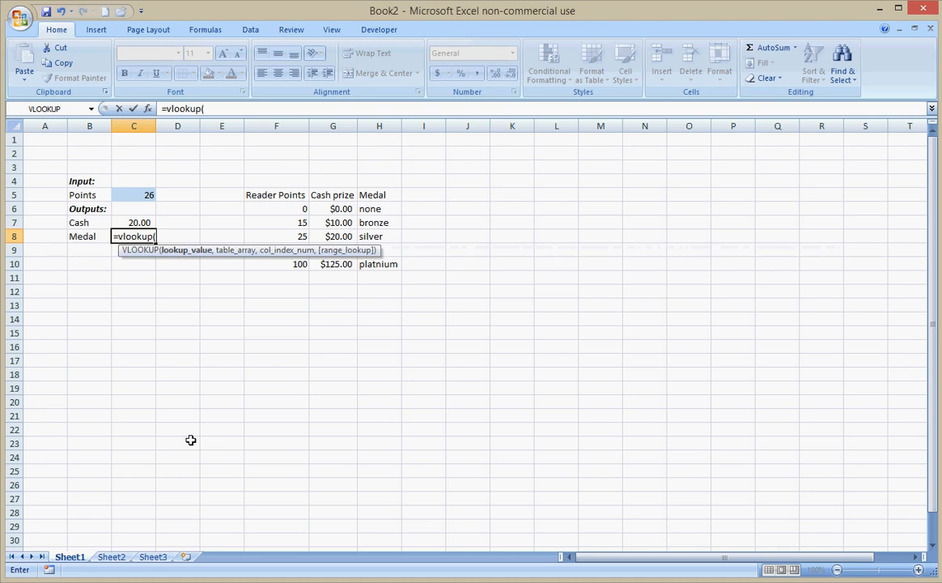
left_click(287, 209)
left_click_drag(287, 208, 368, 263)
key("BackSpace")
key("BackSpace")
key("BackSpace")
key("BackSpace")
key("BackSpace")
key("BackSpace")
Step: Complete the Medal VLOOKUP in C8 with C5 as lookup value, F6:H10 as table array and 3 as column index
left_click(145, 196)
type(",")
left_click_drag(291, 209, 364, 263)
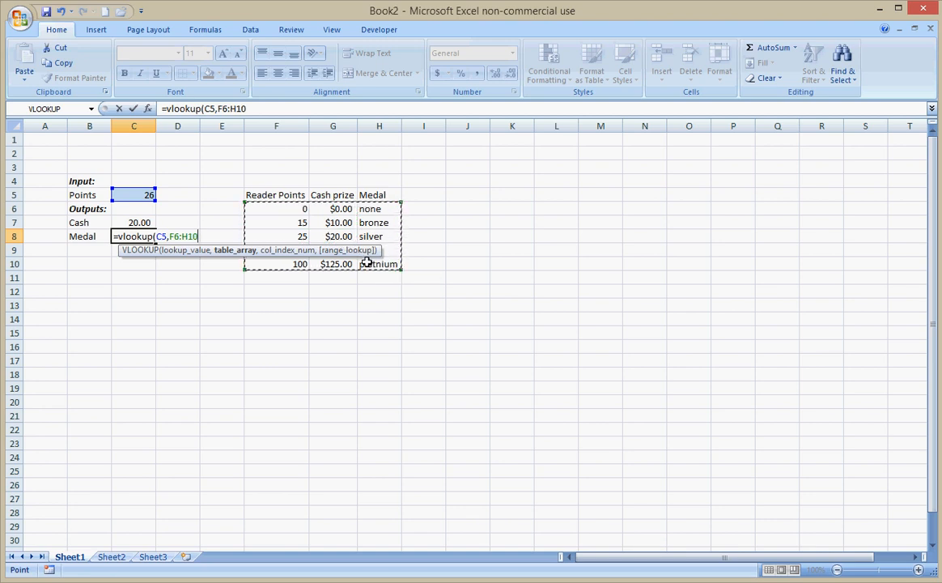
type(",")
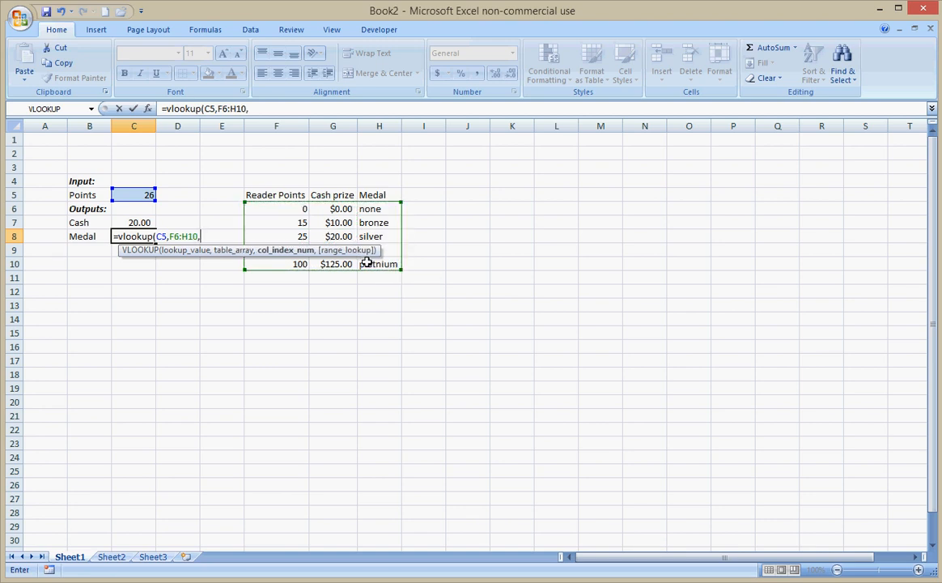
type("3")
key("Return")
Step: Test the cash and medal lookups by entering 51, 99 and 100 in turn as the Points value in C5
key("Up")
key("Up")
key("Up")
key("Up")
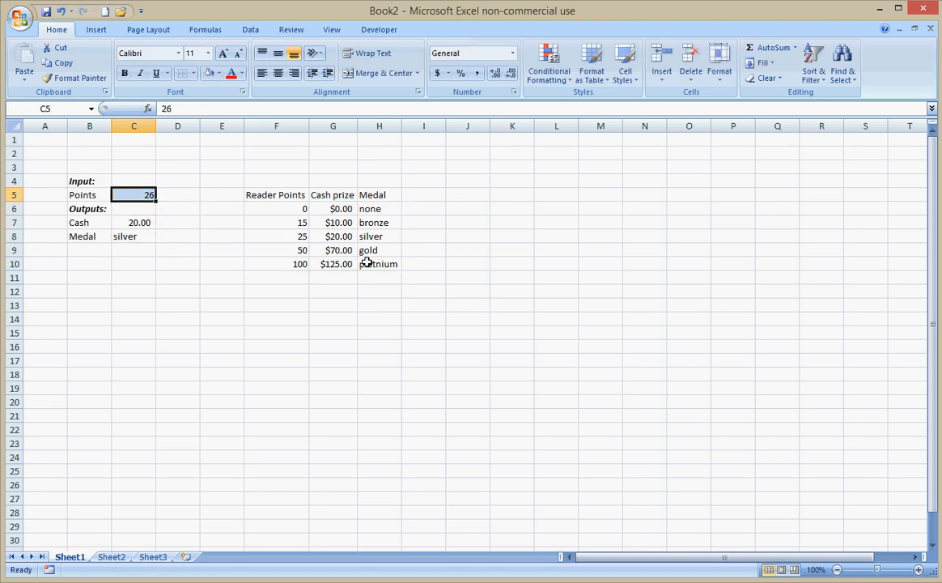
type("51")
key("Return")
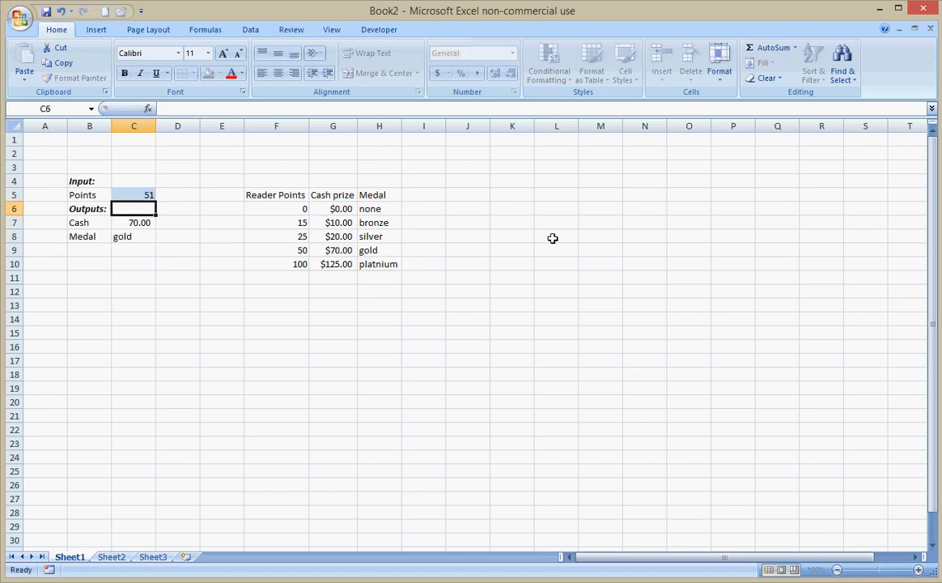
key("Up")
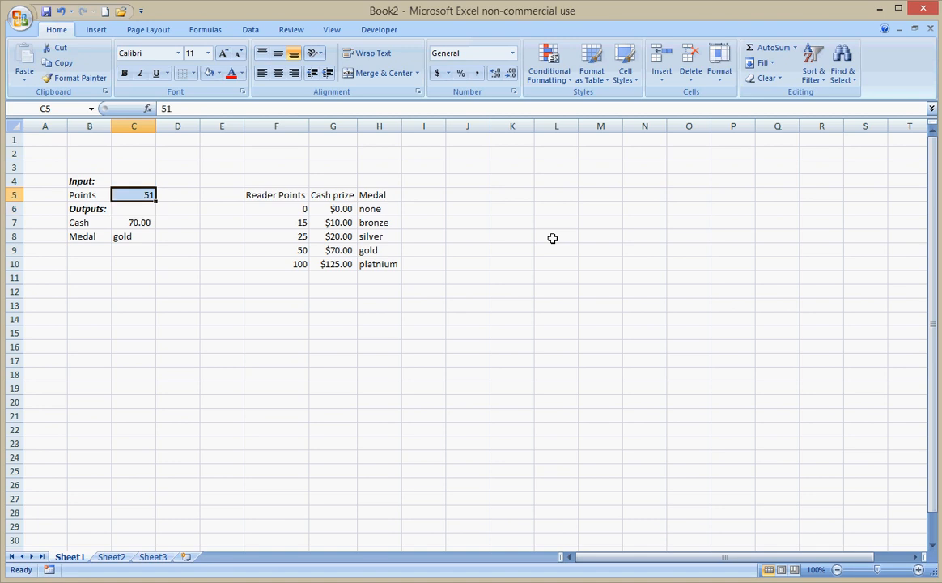
type("99")
key("Return")
key("Up")
type("100")
key("Return")
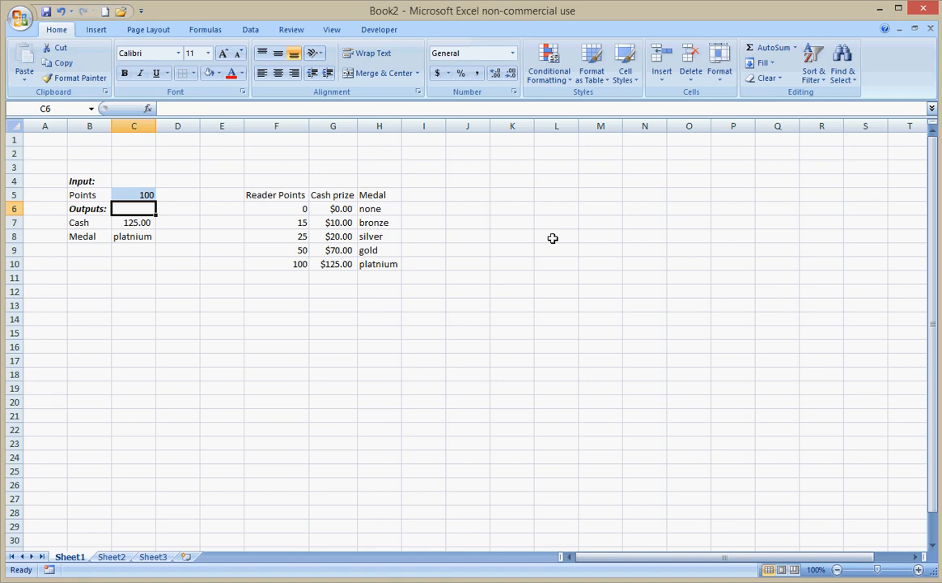